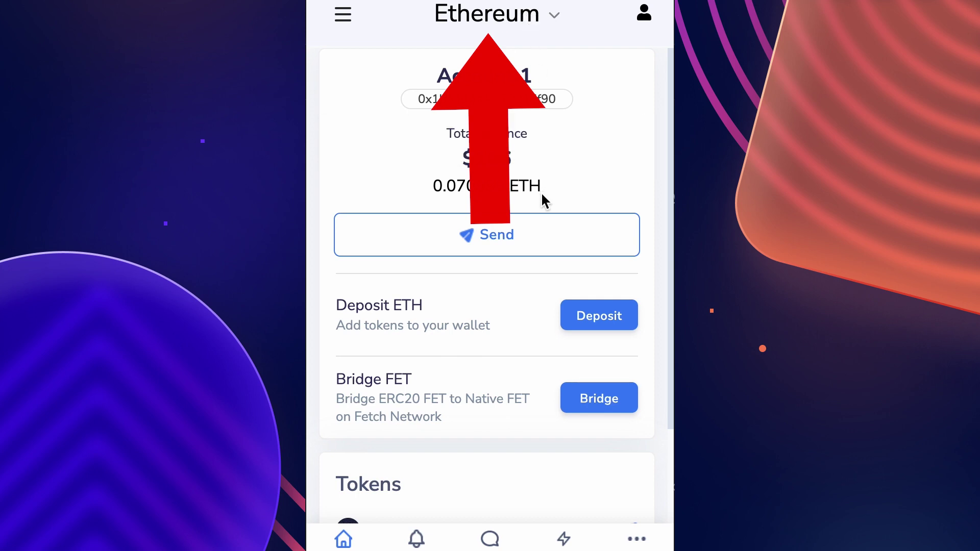
Step: Check the network list and keep the wallet on Ethereum
scroll(497, 430, down, 3)
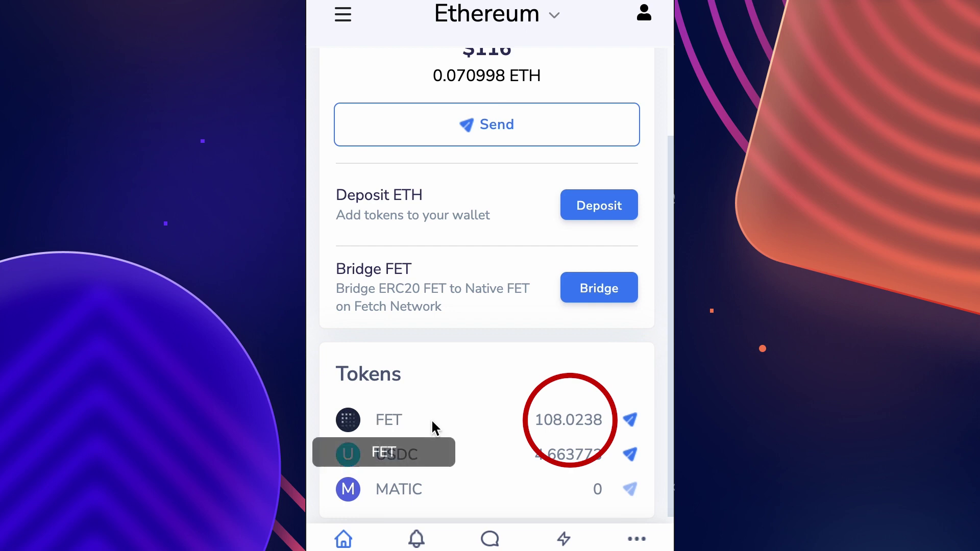
click(529, 23)
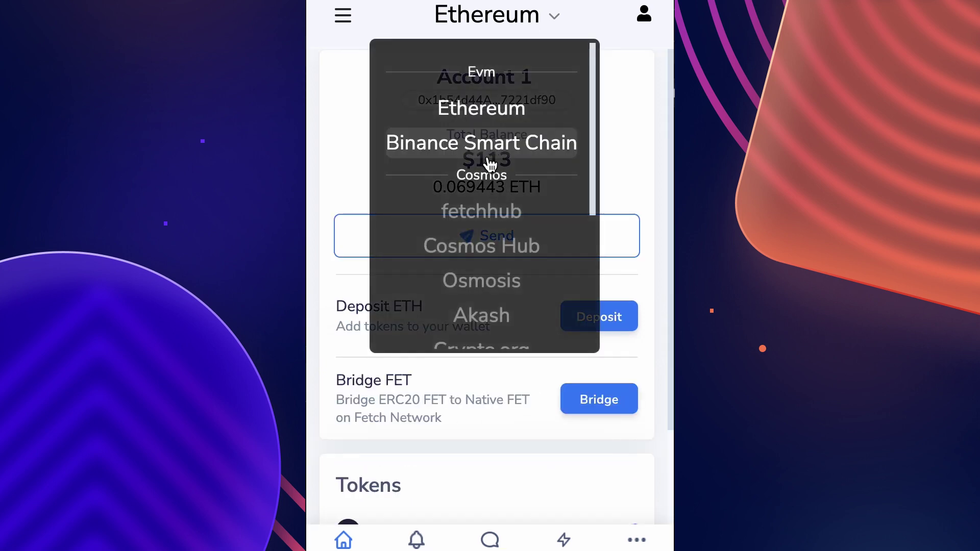
click(483, 212)
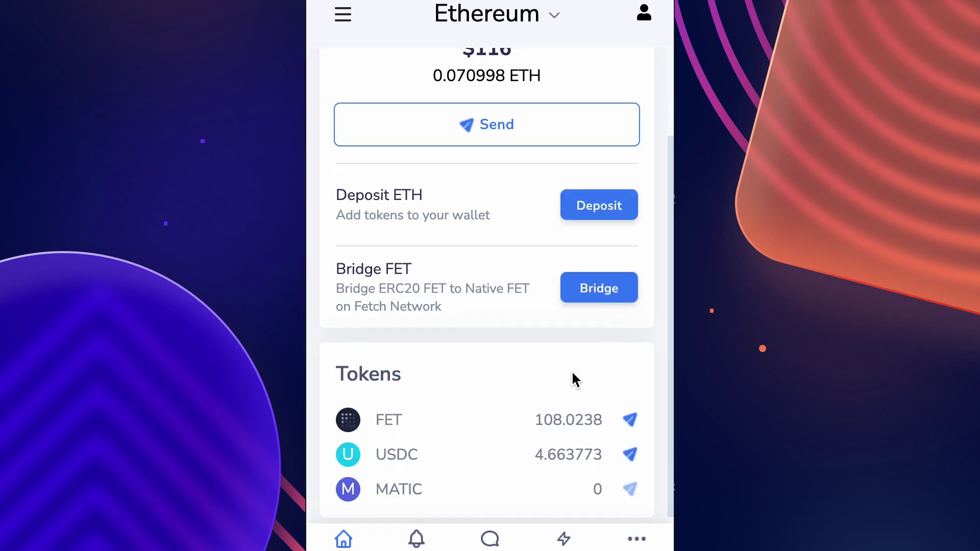
scroll(566, 357, up, 1)
Step: Start a bridge of 100 ERC20 FET to your own Fetchhub address and continue
click(611, 309)
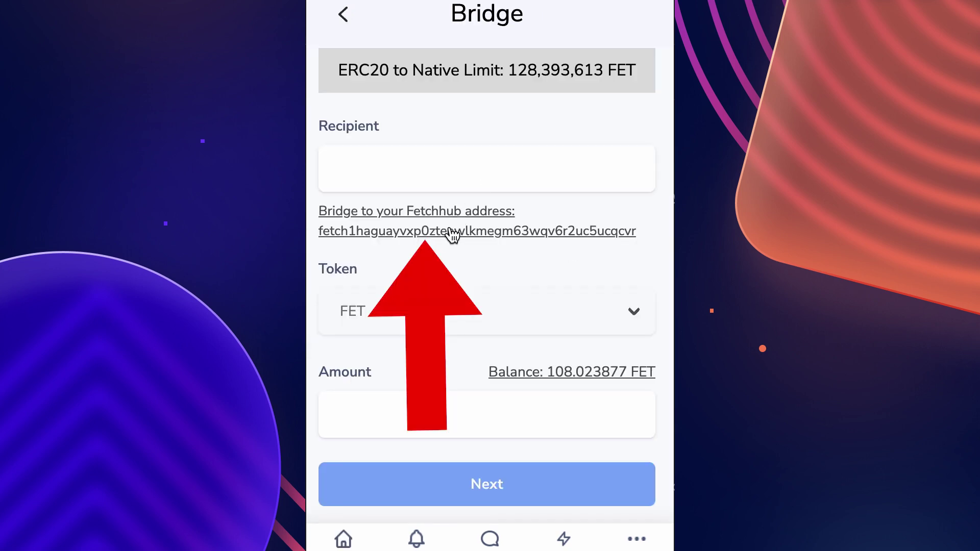
click(453, 234)
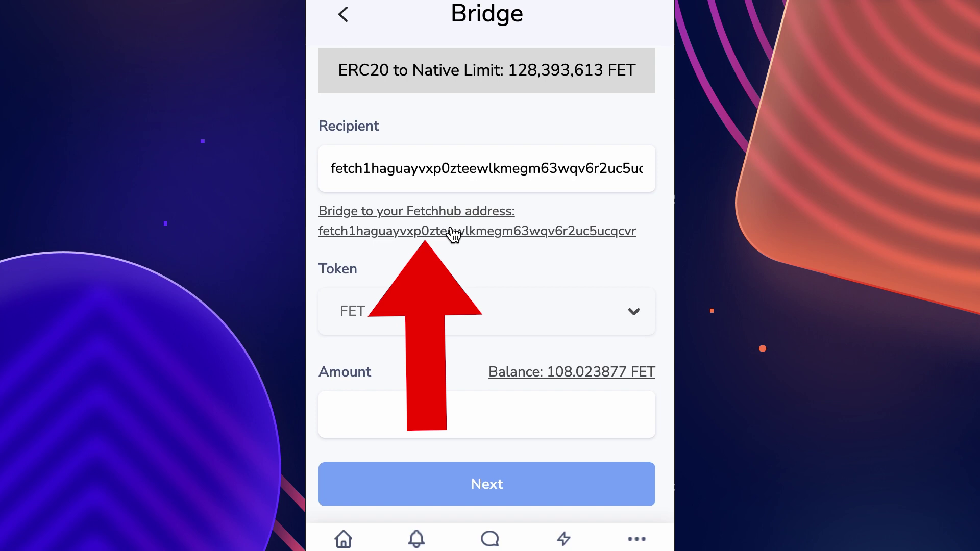
click(460, 422)
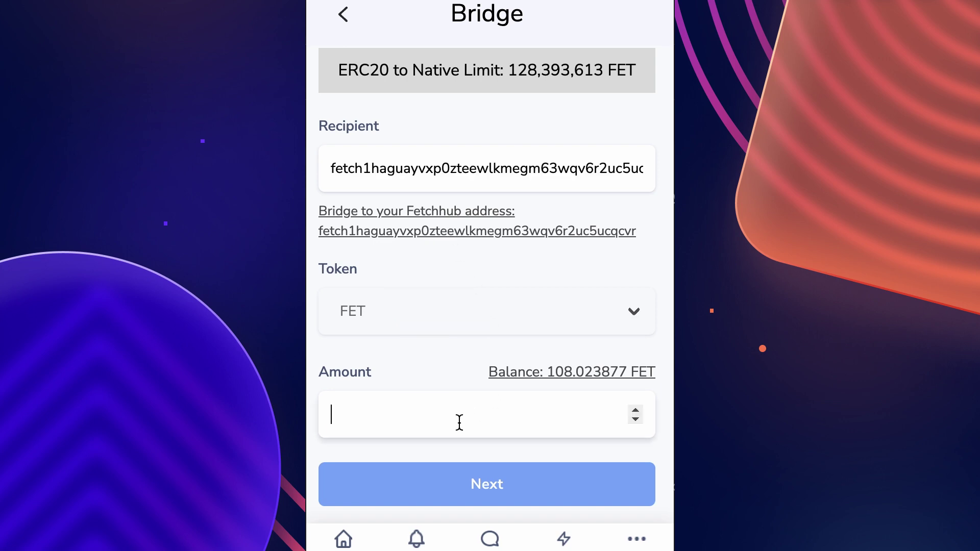
text(1)
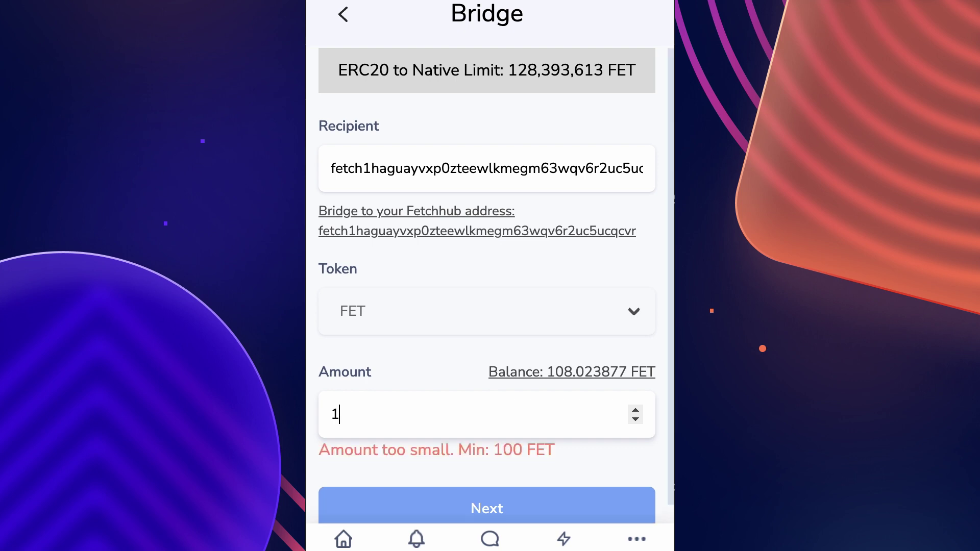
text(00)
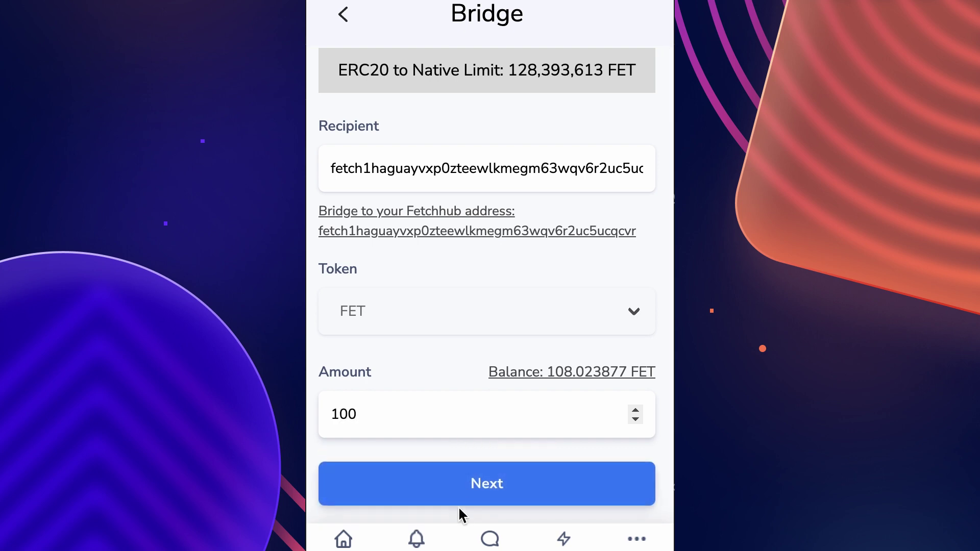
click(488, 484)
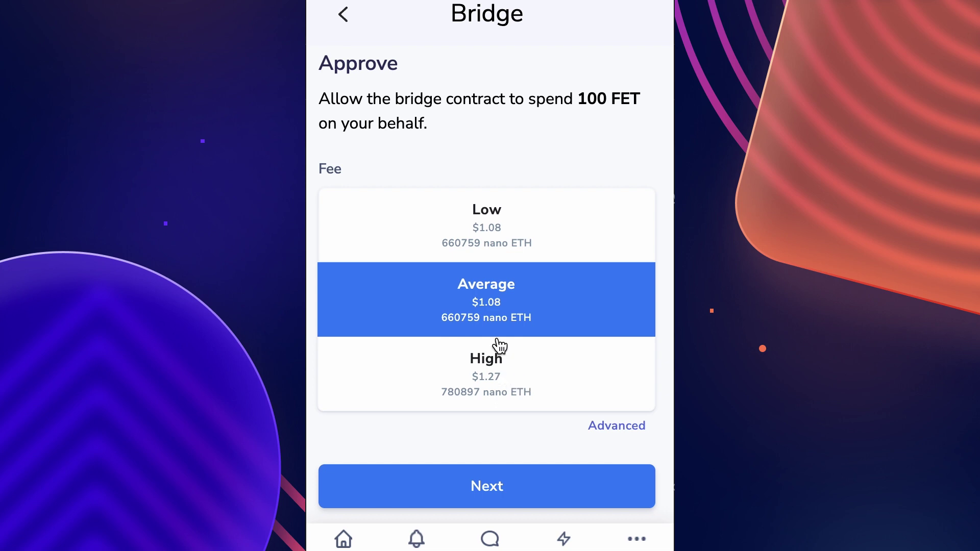
Step: Choose the High fee ($1.27) for the 100 FET approval and continue to signing
click(494, 367)
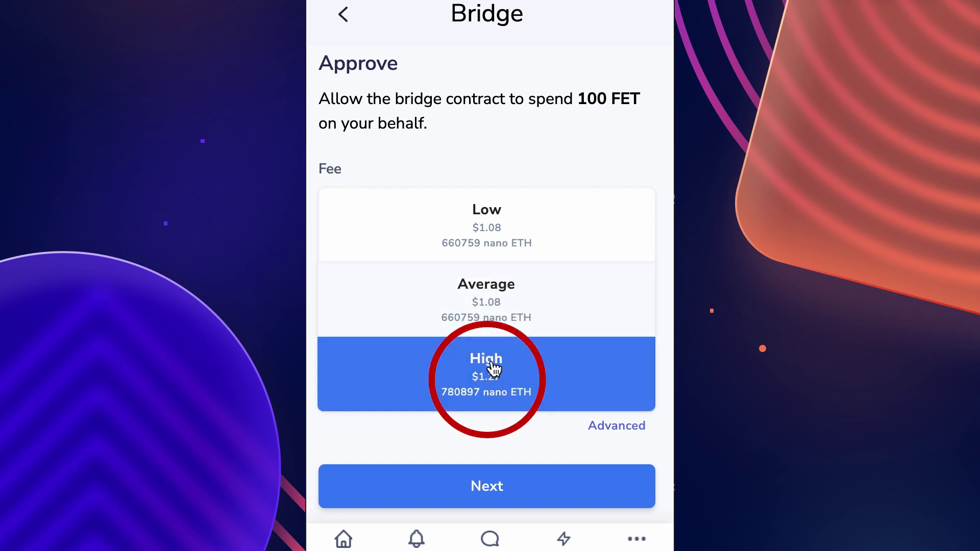
click(514, 314)
click(512, 245)
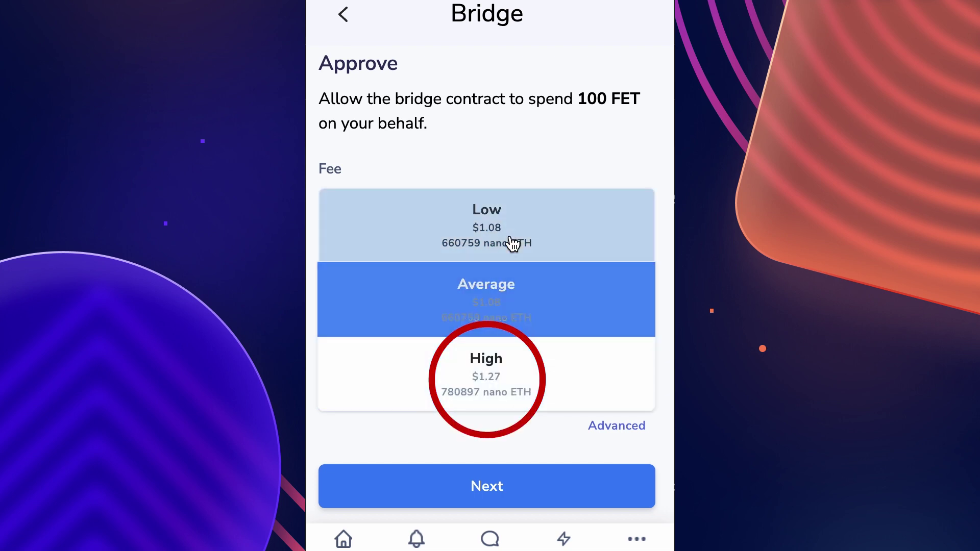
click(511, 354)
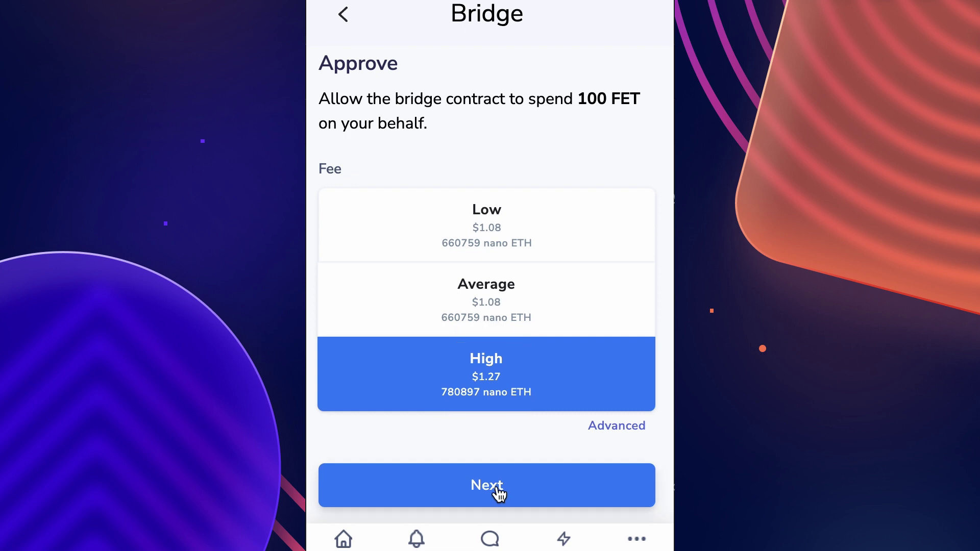
click(464, 481)
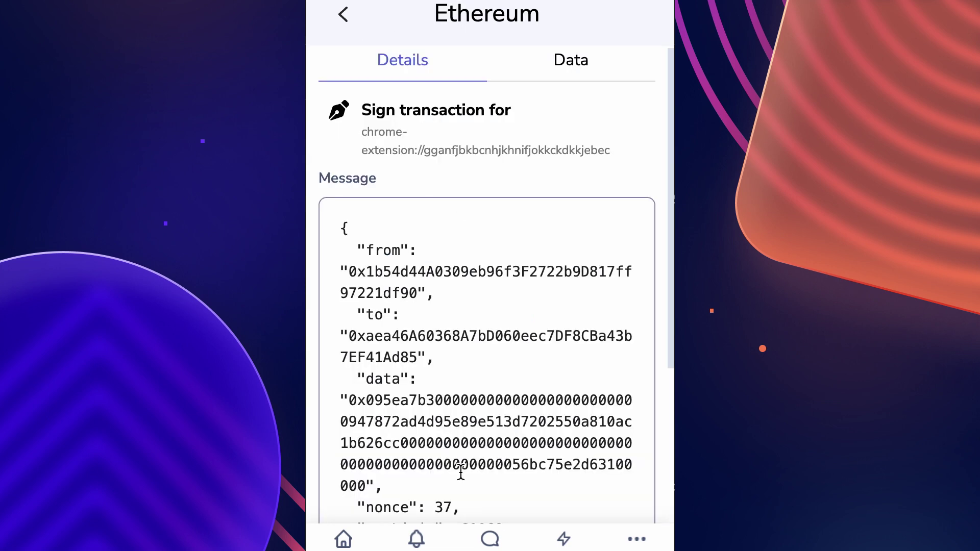
Step: Sign the 100 FET spending approval and continue to the bridge confirmation
scroll(461, 472, down, 5)
click(551, 498)
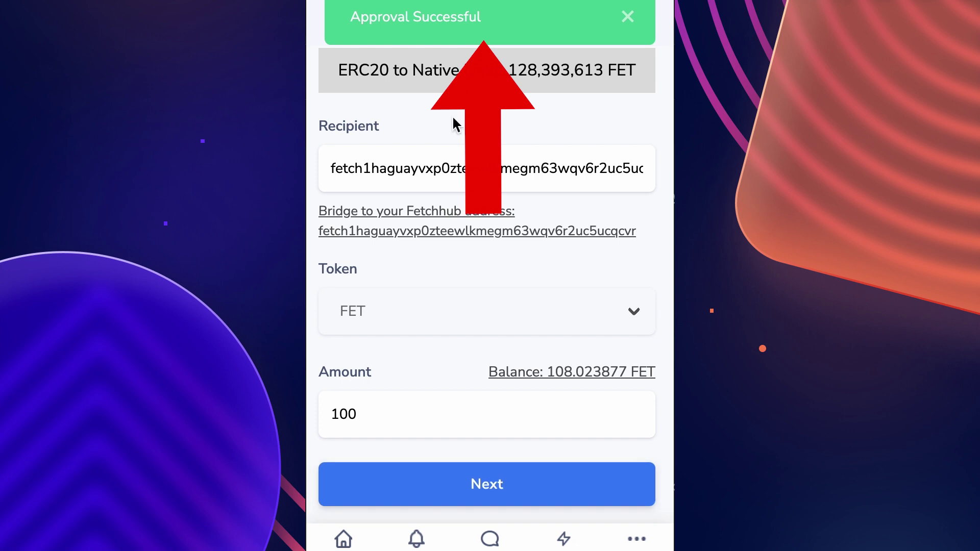
click(453, 493)
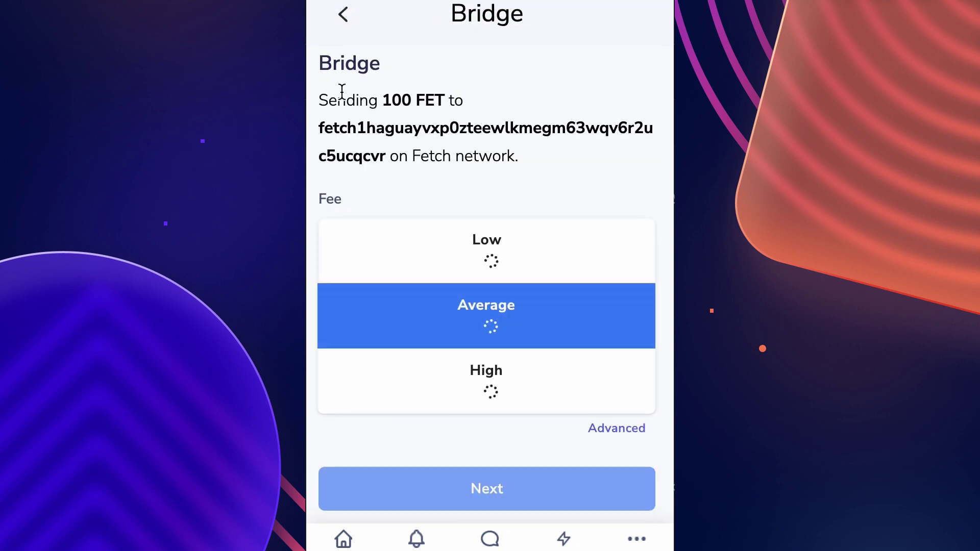
Step: Pick the High fee for the 100 FET bridge to Fetchhub and approve its signing
drag(328, 100, 435, 162)
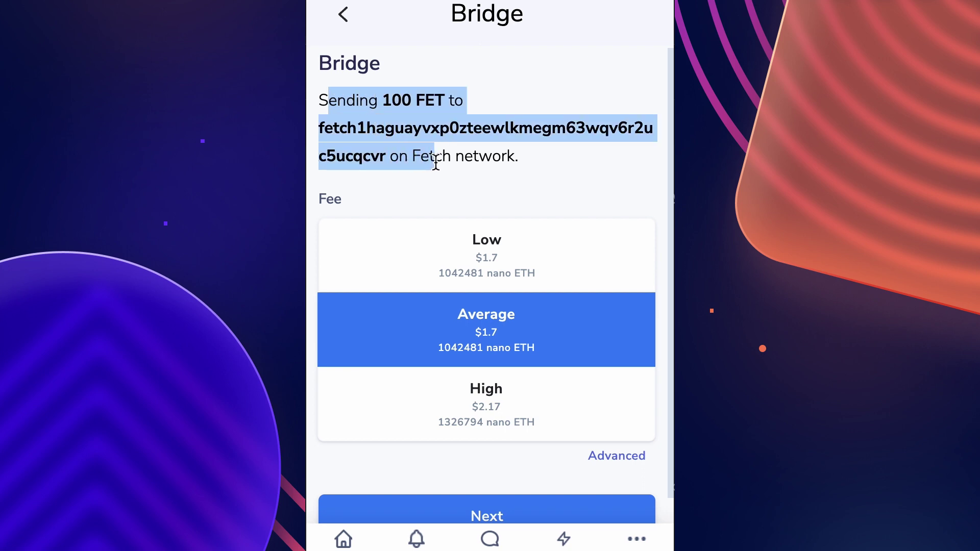
click(436, 162)
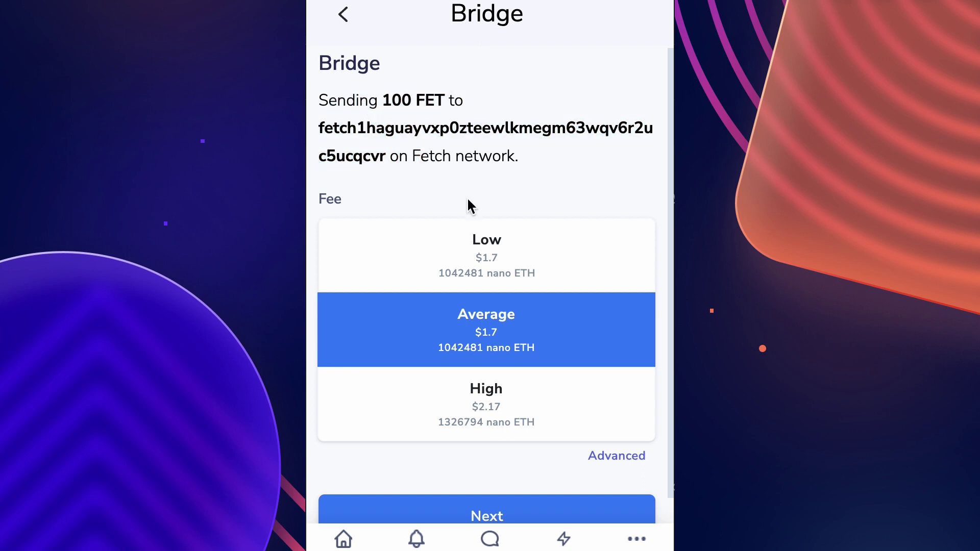
click(492, 423)
scroll(519, 462, down, 1)
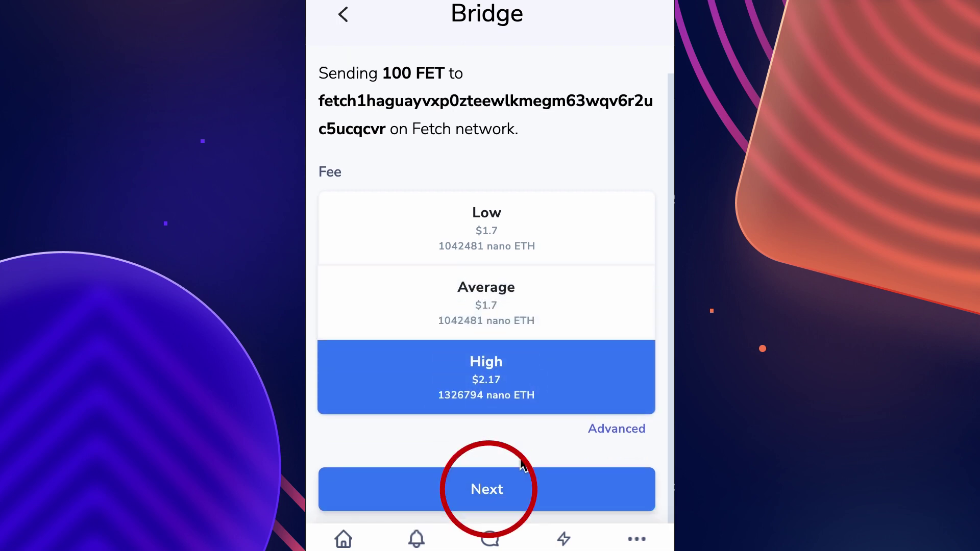
click(494, 492)
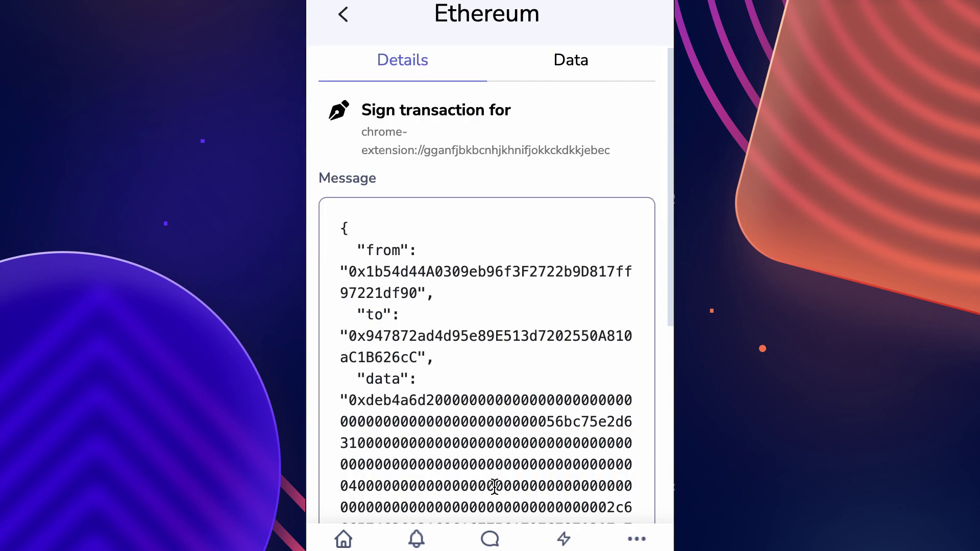
scroll(501, 425, down, 4)
scroll(501, 424, down, 3)
click(540, 482)
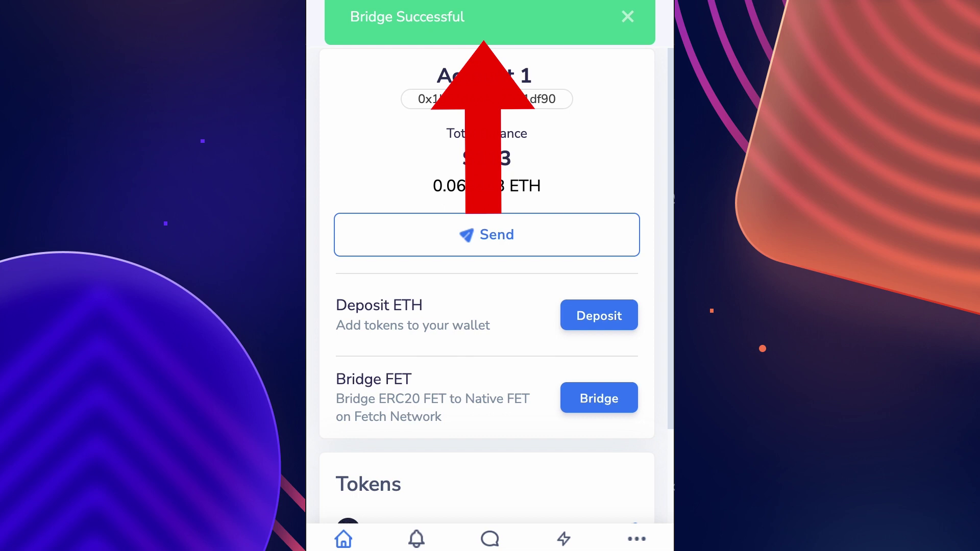
Step: Switch the wallet from Ethereum to the fetchhub network
scroll(485, 137, down, 2)
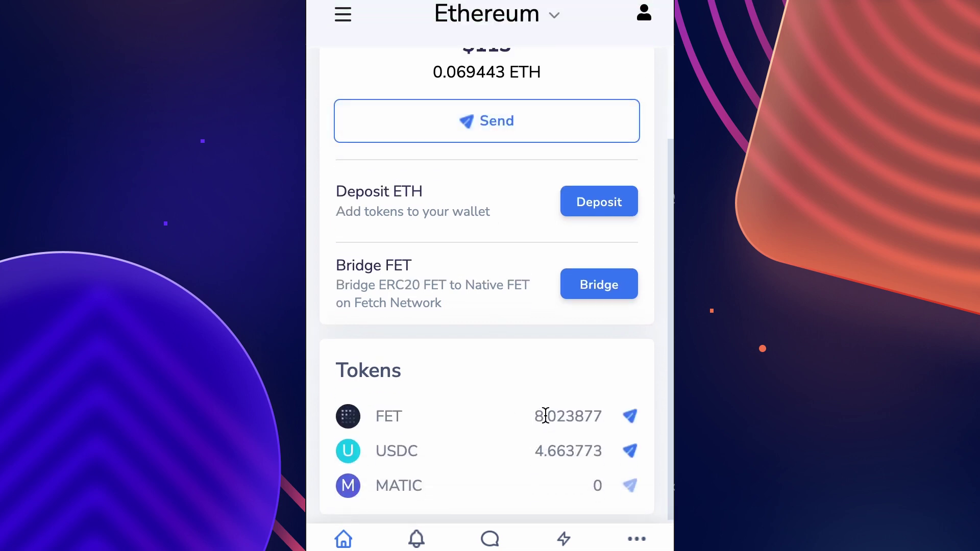
scroll(547, 413, up, 2)
click(532, 22)
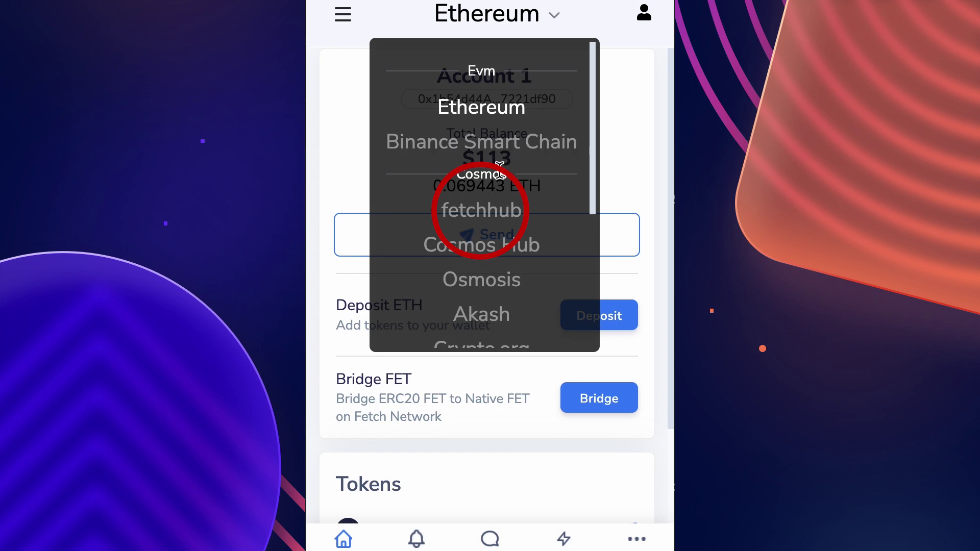
click(476, 209)
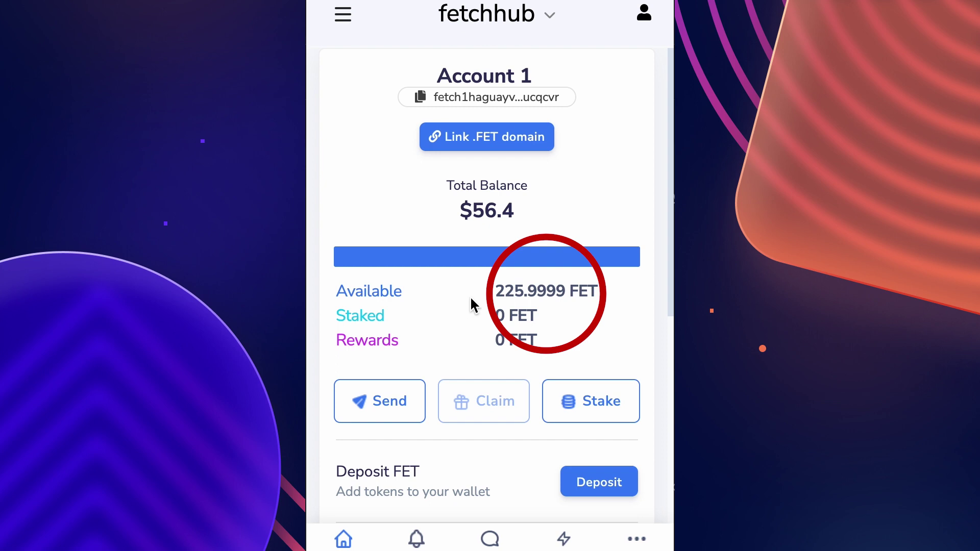
Step: Scroll the Fetchhub account to review the 225.9999 FET available balance
scroll(481, 305, down, 1)
scroll(481, 299, down, 2)
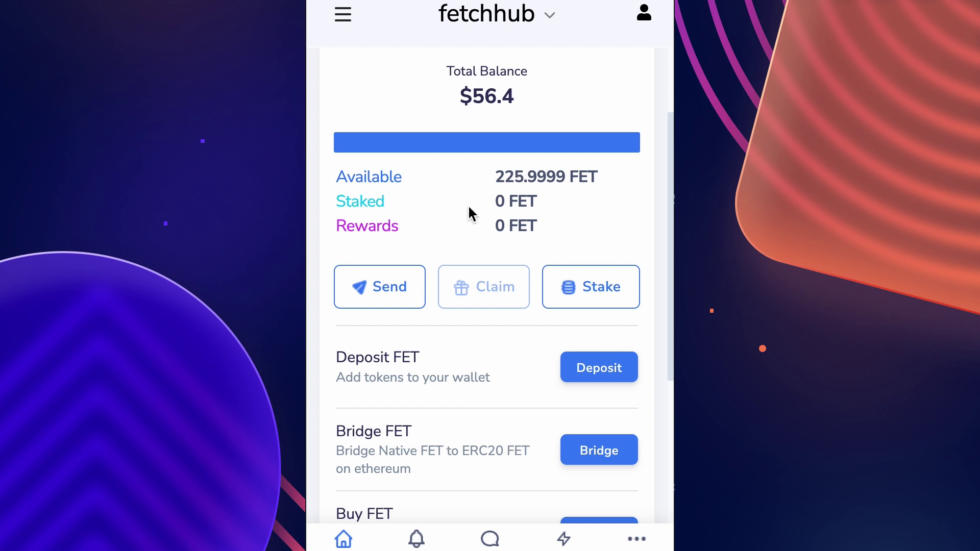
scroll(470, 214, up, 1)
scroll(469, 207, up, 2)
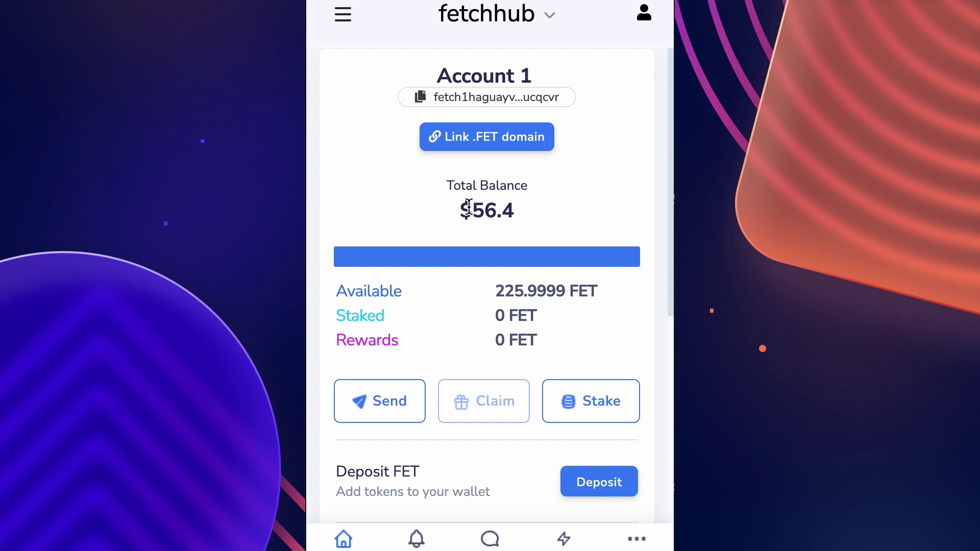
scroll(469, 210, down, 6)
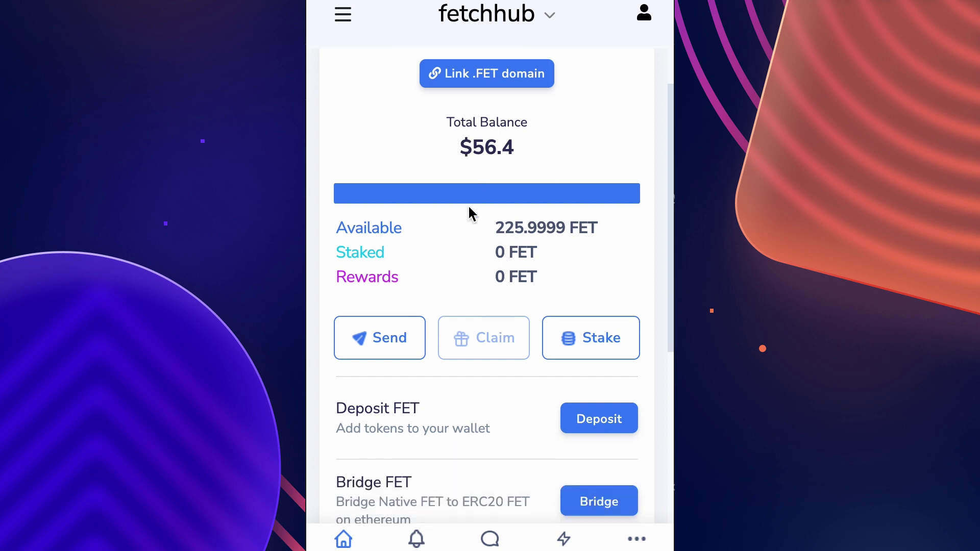
scroll(468, 207, up, 6)
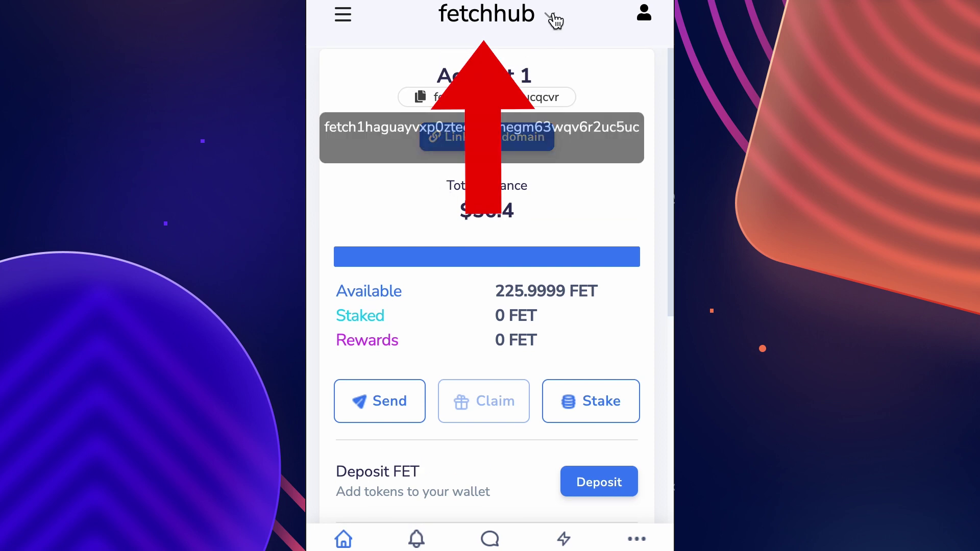
scroll(531, 205, down, 2)
scroll(540, 401, down, 1)
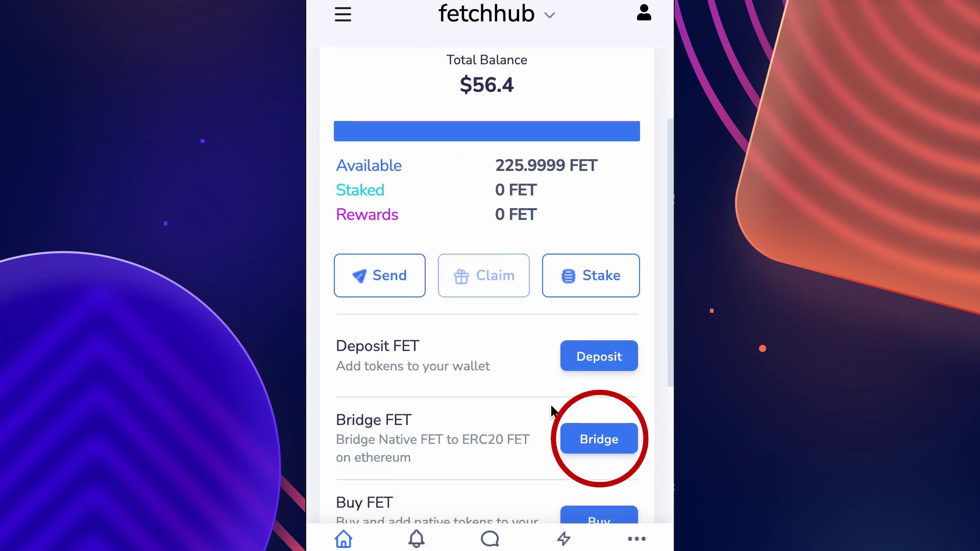
Step: Bridge 150 native FET to the wallet's own Ethereum address, reviewing the 50 FET bridging fee
click(597, 437)
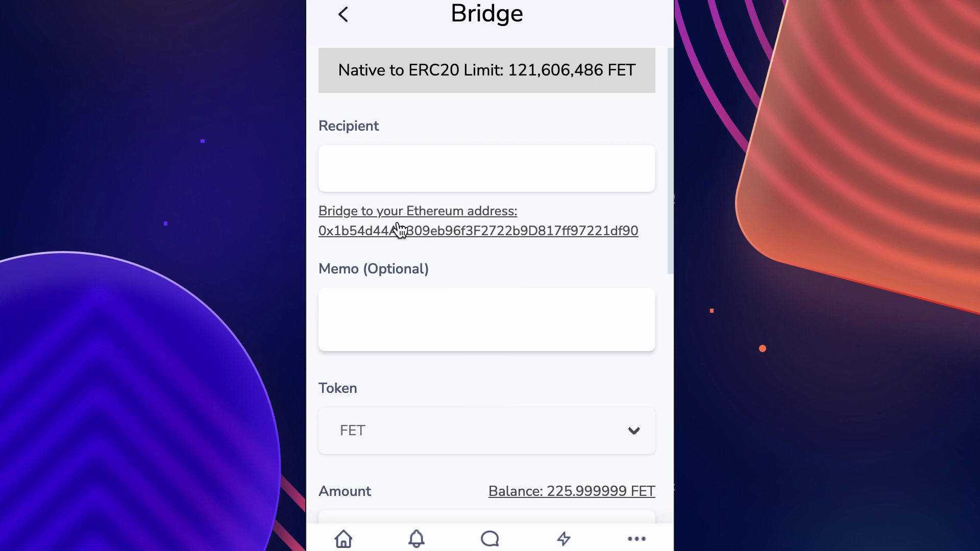
click(399, 230)
scroll(397, 227, down, 1)
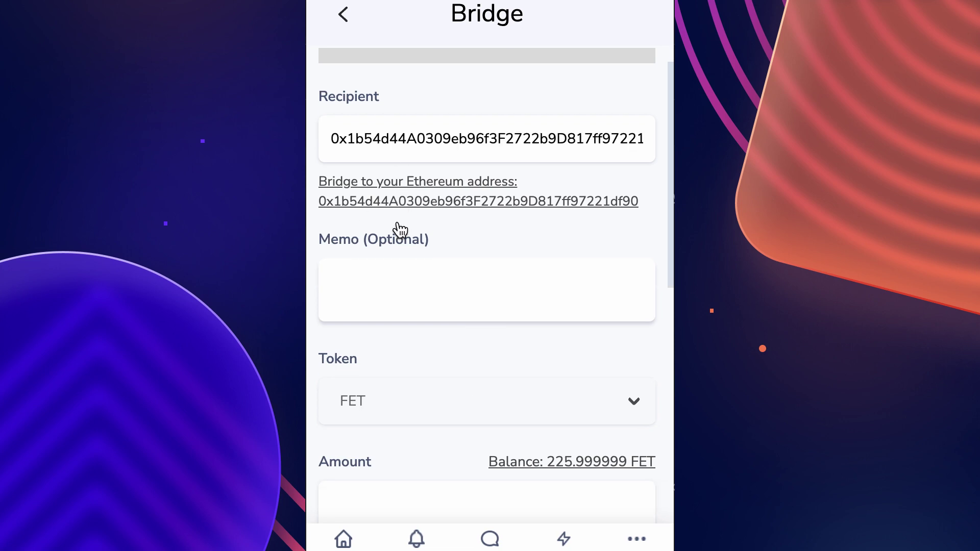
scroll(398, 355, down, 2)
click(376, 378)
scroll(386, 239, up, 2)
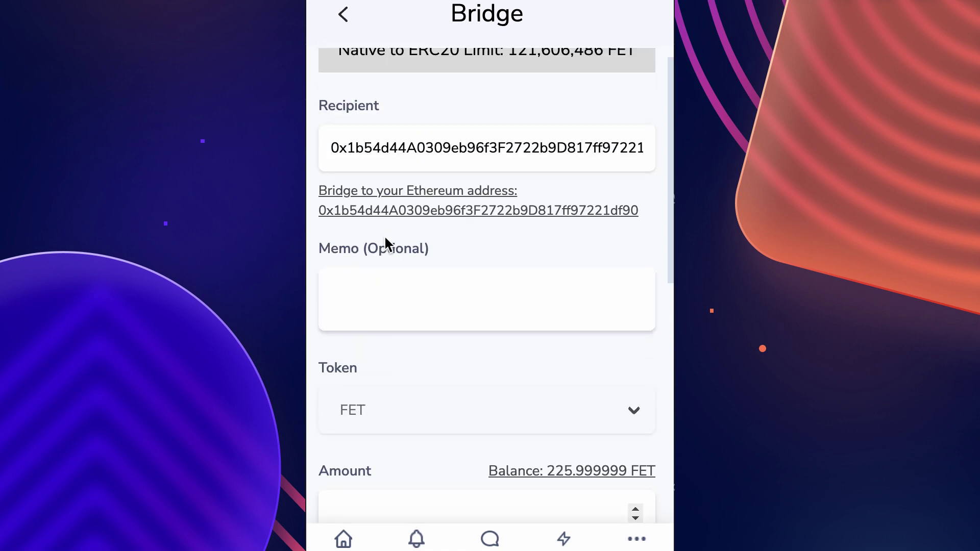
scroll(386, 239, down, 3)
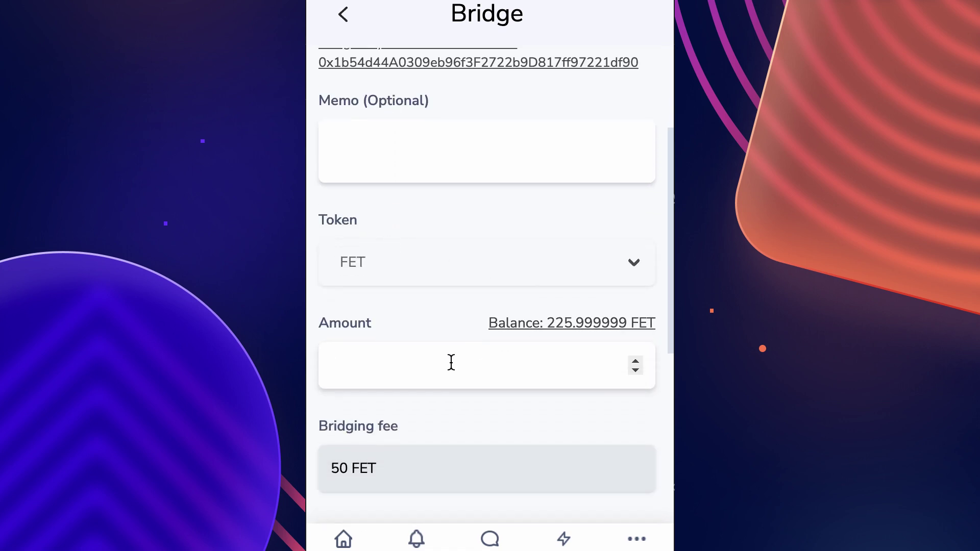
text(150)
scroll(490, 276, down, 1)
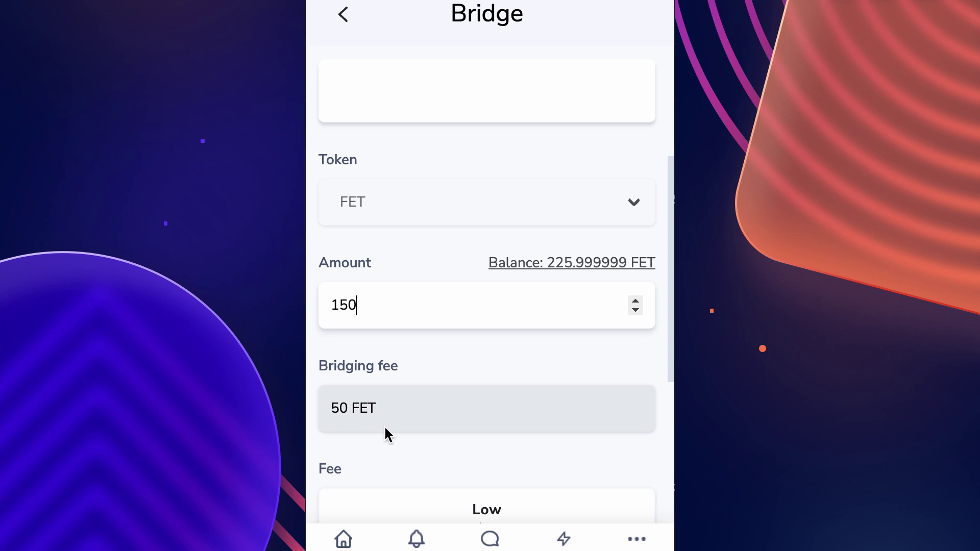
scroll(385, 429, down, 5)
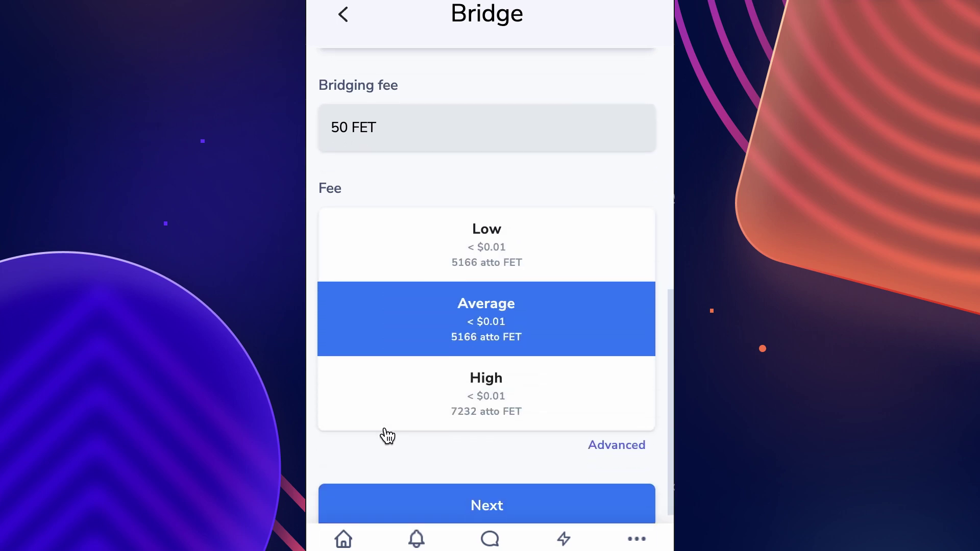
click(466, 492)
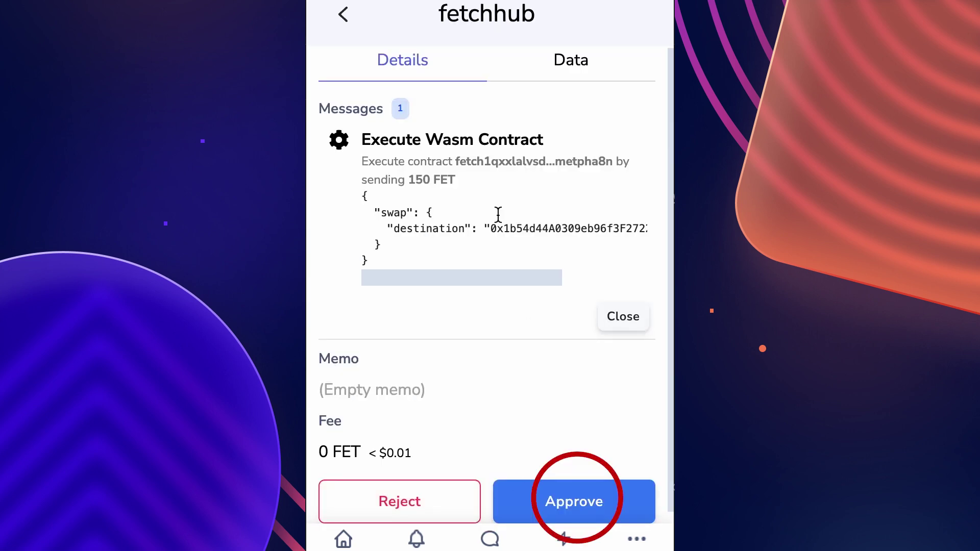
Step: Approve the 150 FET Execute Wasm Contract bridge transaction
click(561, 505)
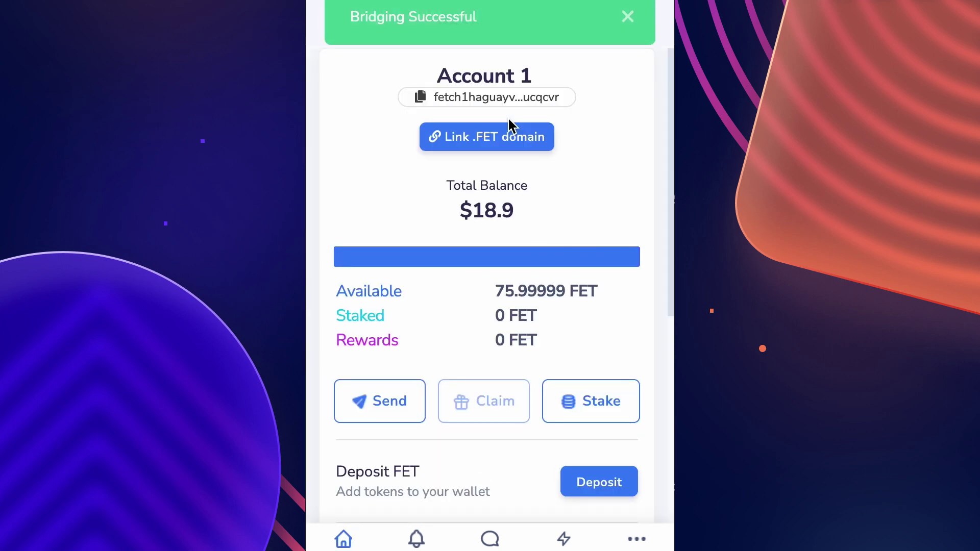
Step: Scroll the Ethereum token list to check the 108.0238 FET and 0.069443 ETH balances
scroll(448, 302, down, 3)
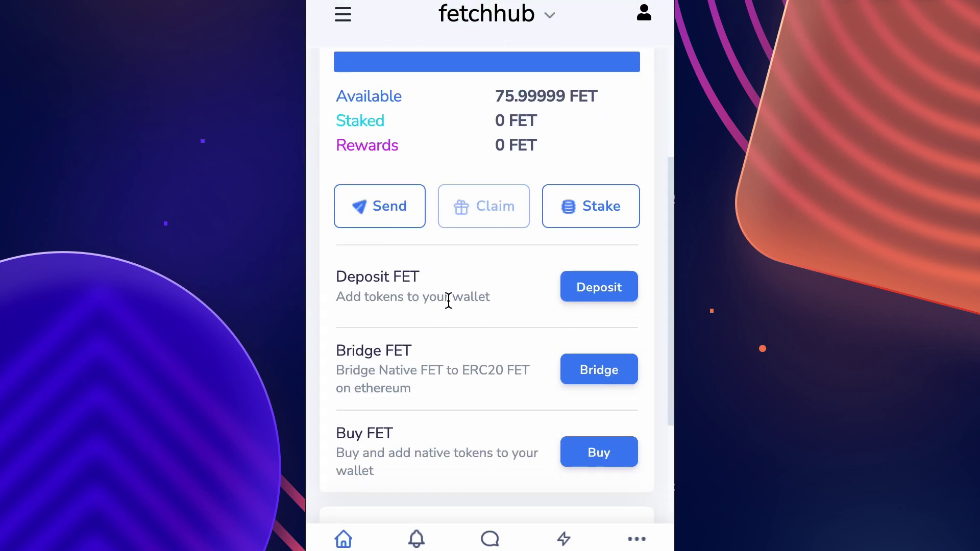
scroll(449, 301, up, 3)
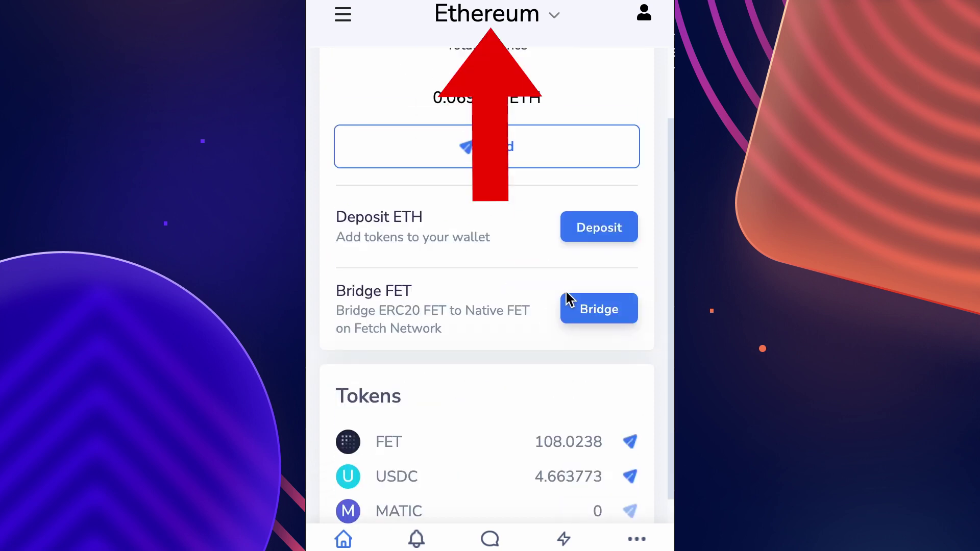
scroll(564, 295, up, 2)
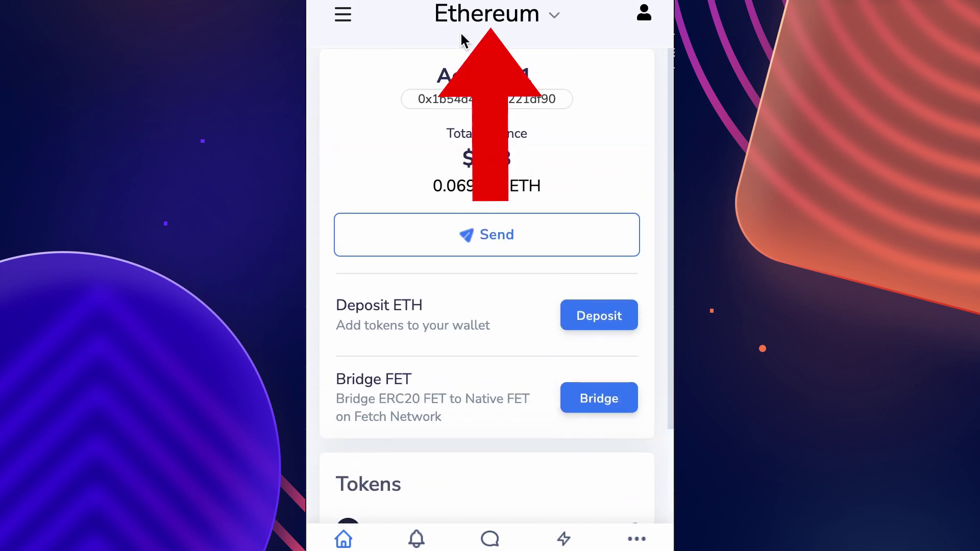
scroll(521, 131, down, 2)
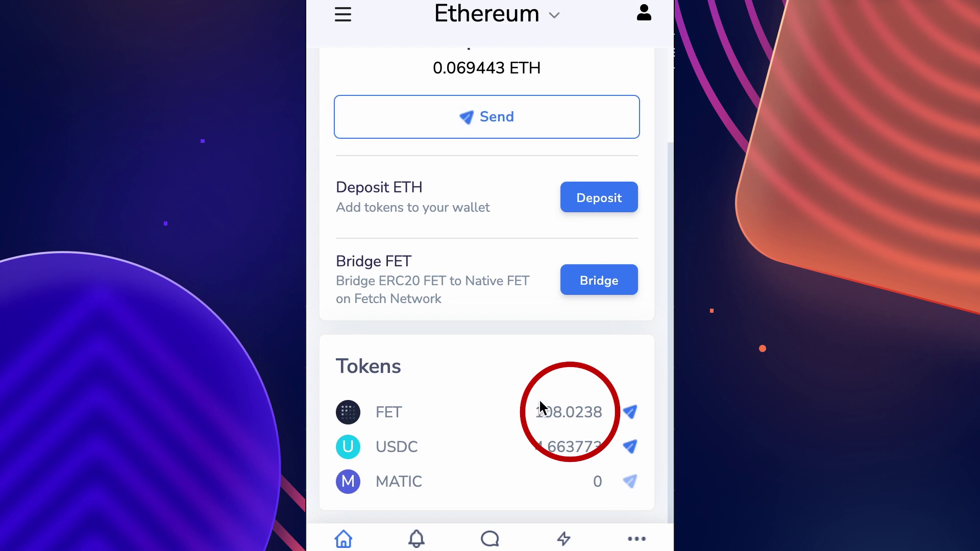